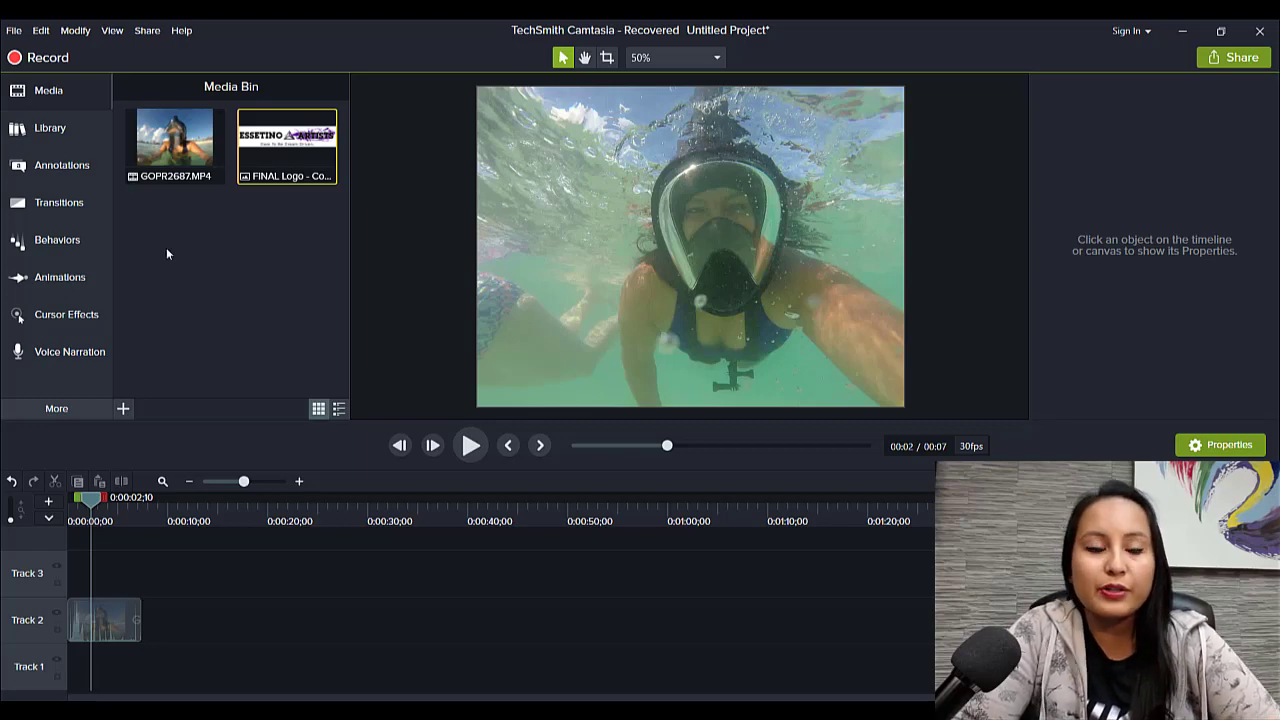
Step: Drag the FINAL Logo image from the Media Bin onto Track 3 above the snorkel video
left_click(122, 409)
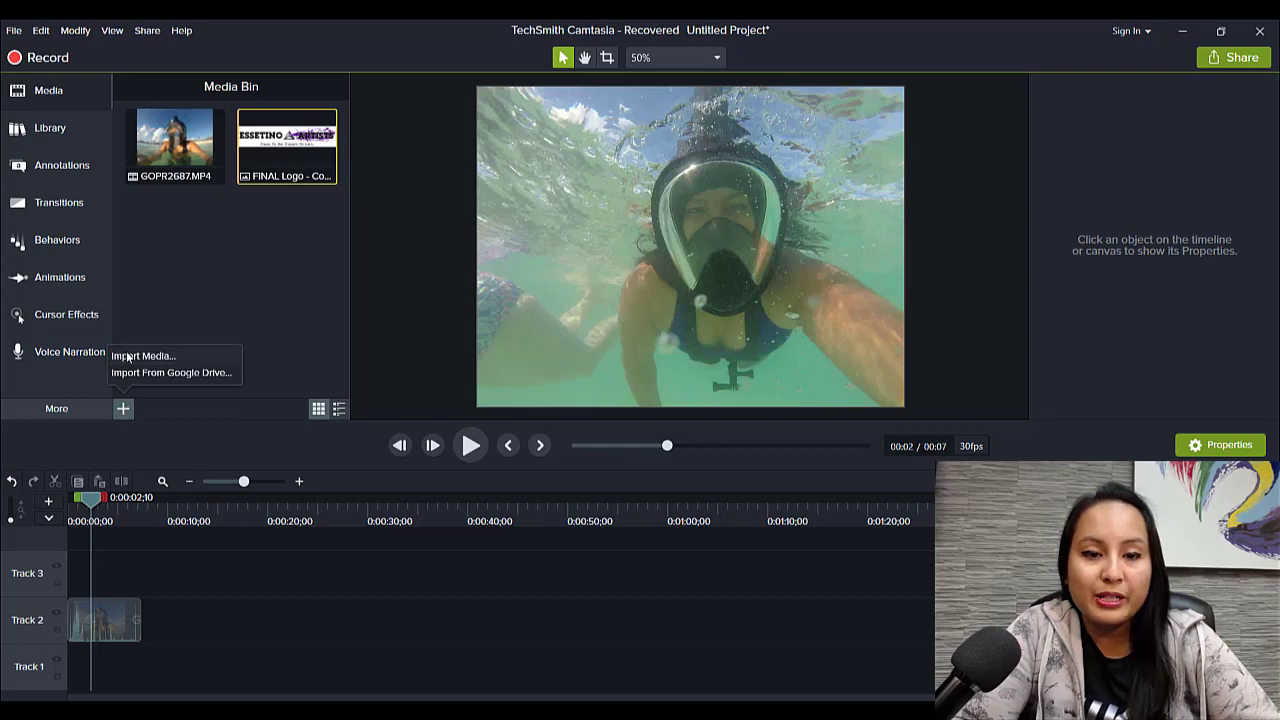
left_click(127, 356)
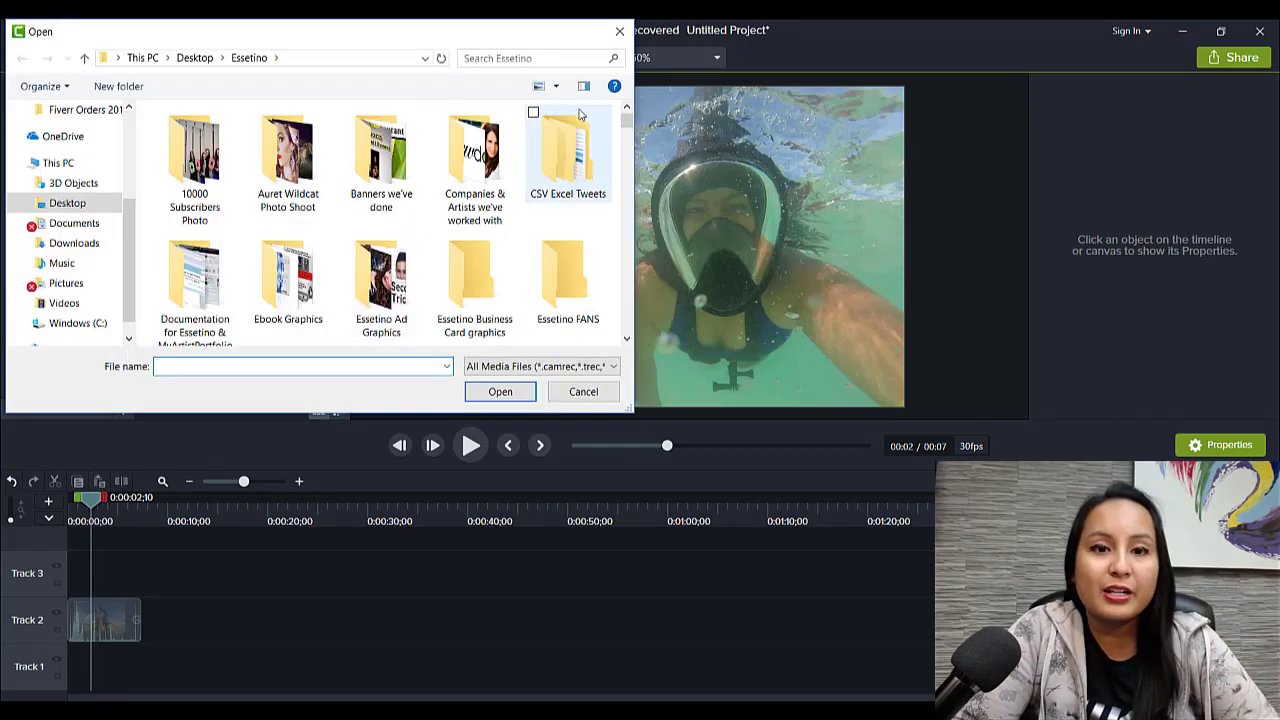
left_click(620, 38)
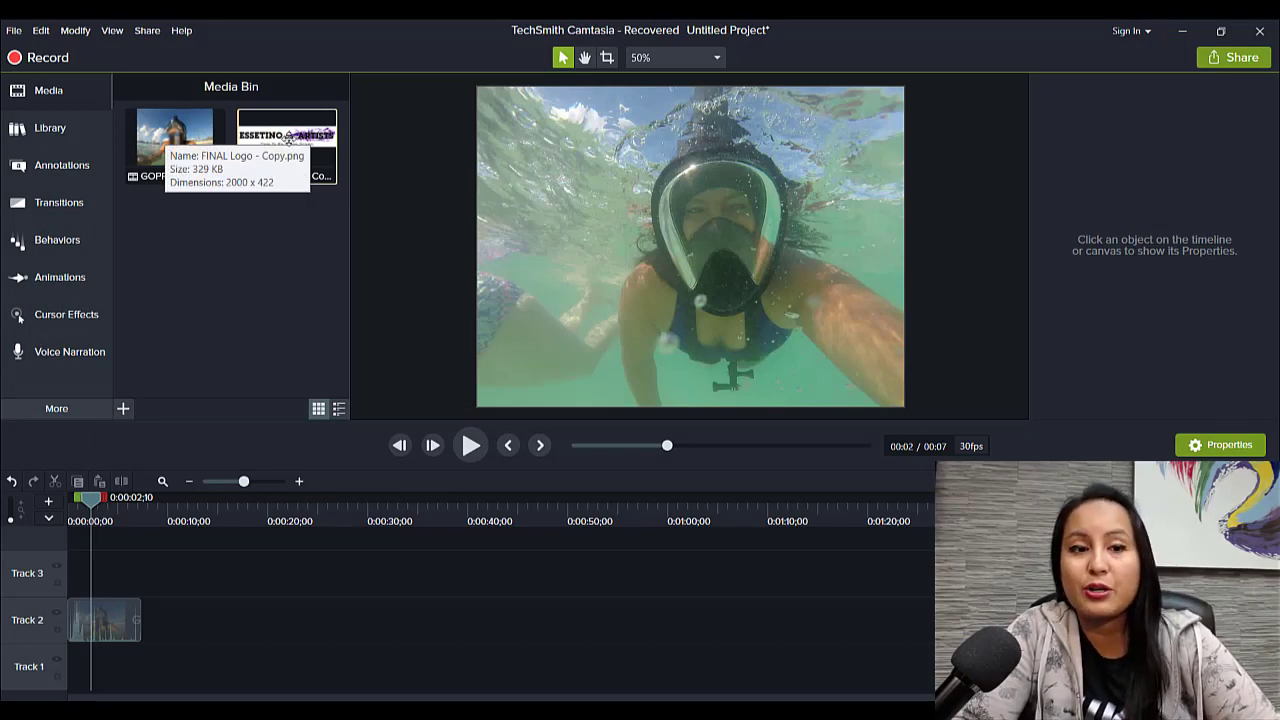
mouse_move(288, 140)
left_mouse_down()
mouse_move(113, 566)
mouse_move(70, 567)
left_mouse_up()
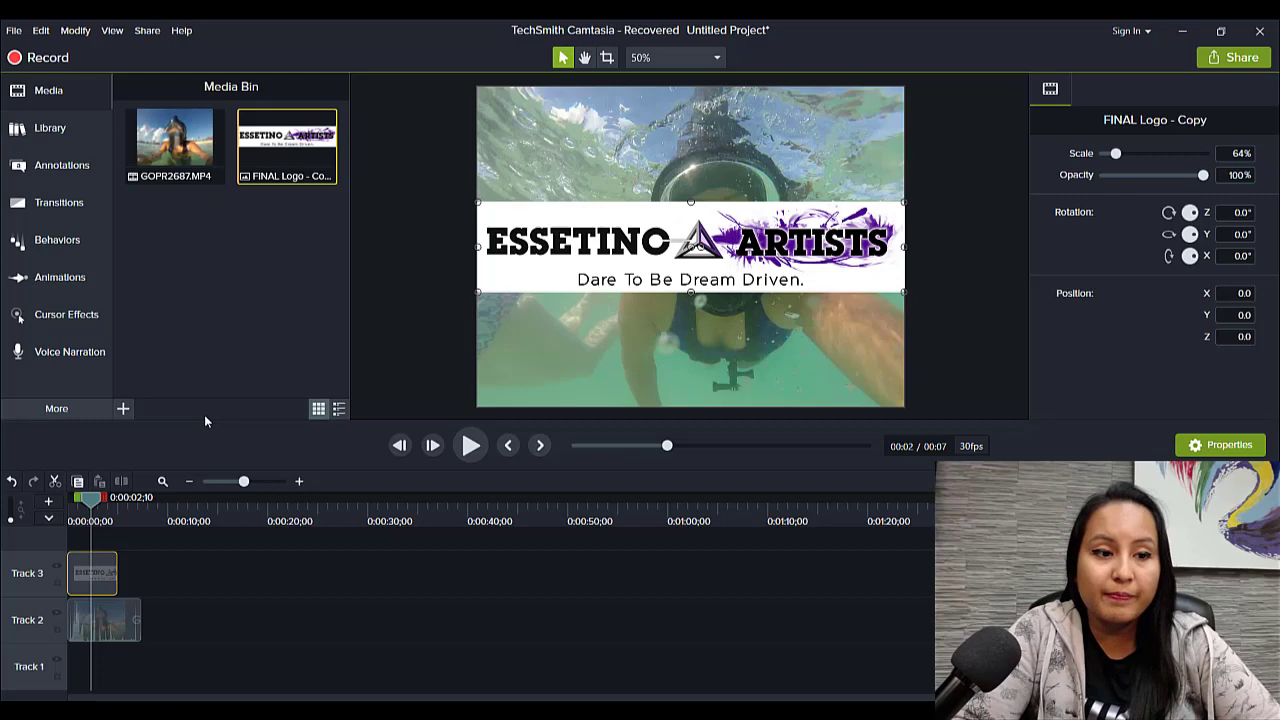
Step: Apply Remove a Color to the logo clip and eyedrop its white background
left_click(74, 411)
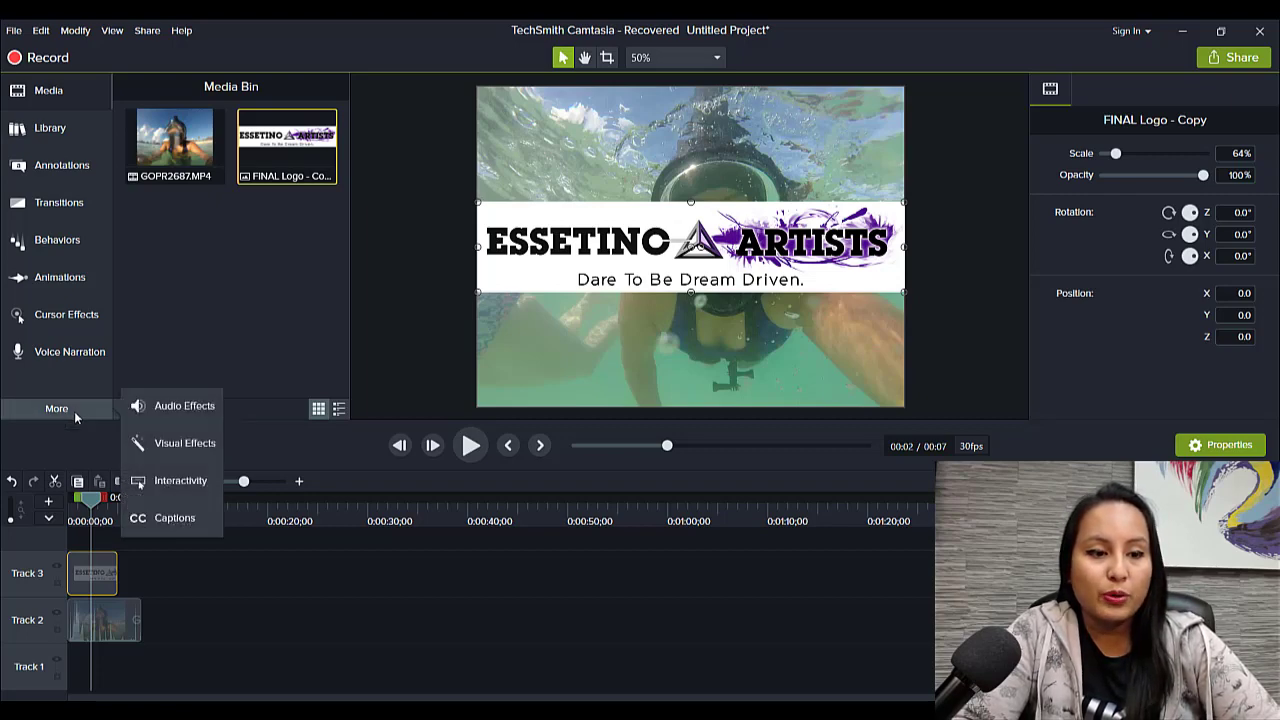
left_click(192, 447)
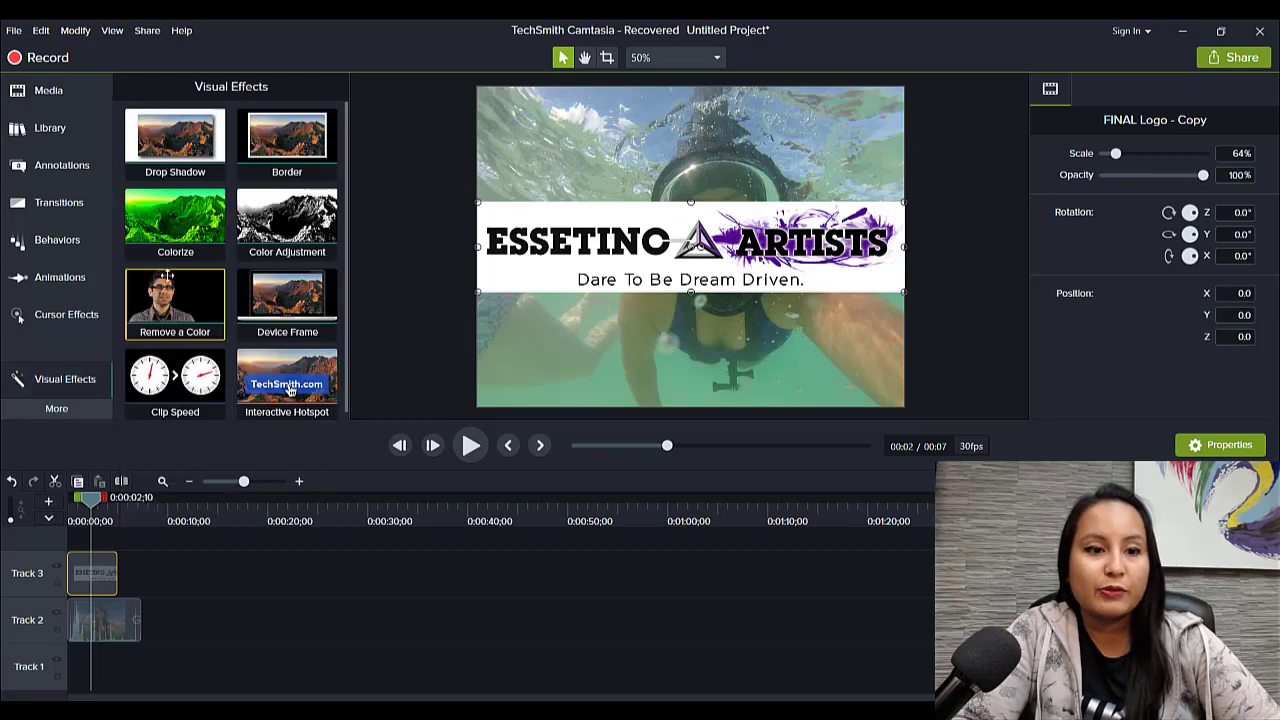
mouse_move(175, 295)
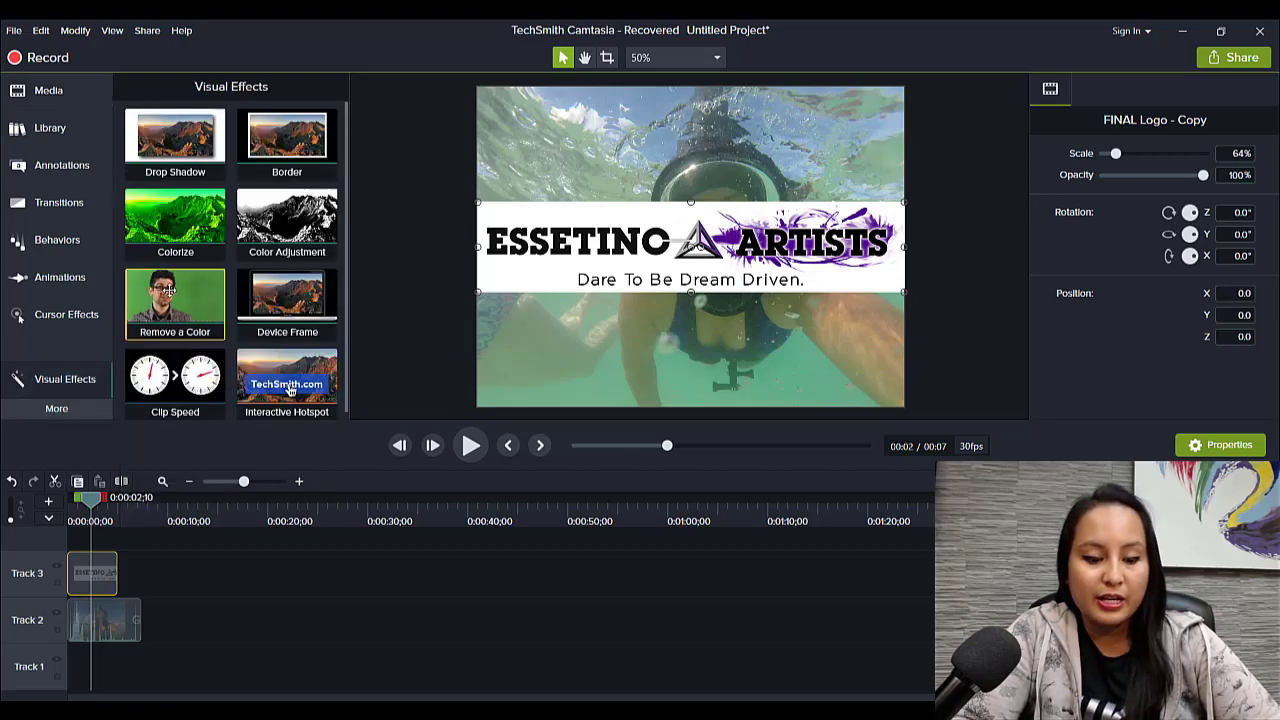
left_click_drag(168, 288, 90, 572)
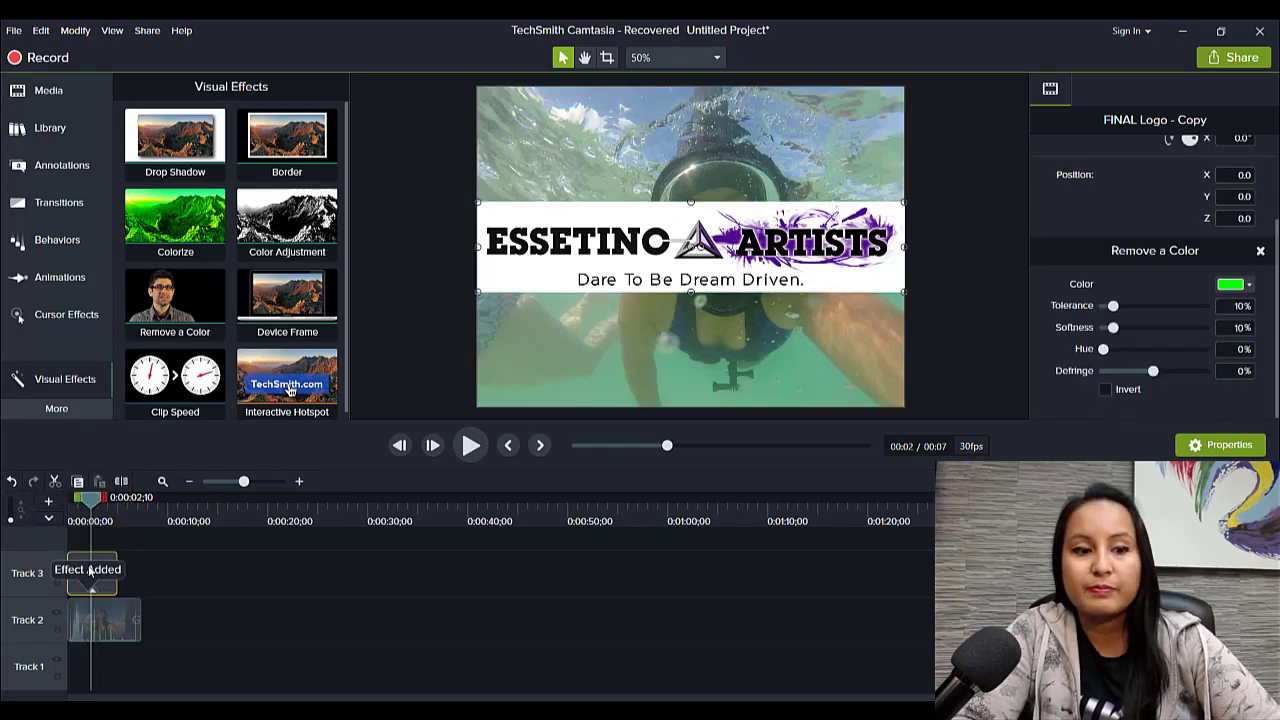
left_click(1249, 285)
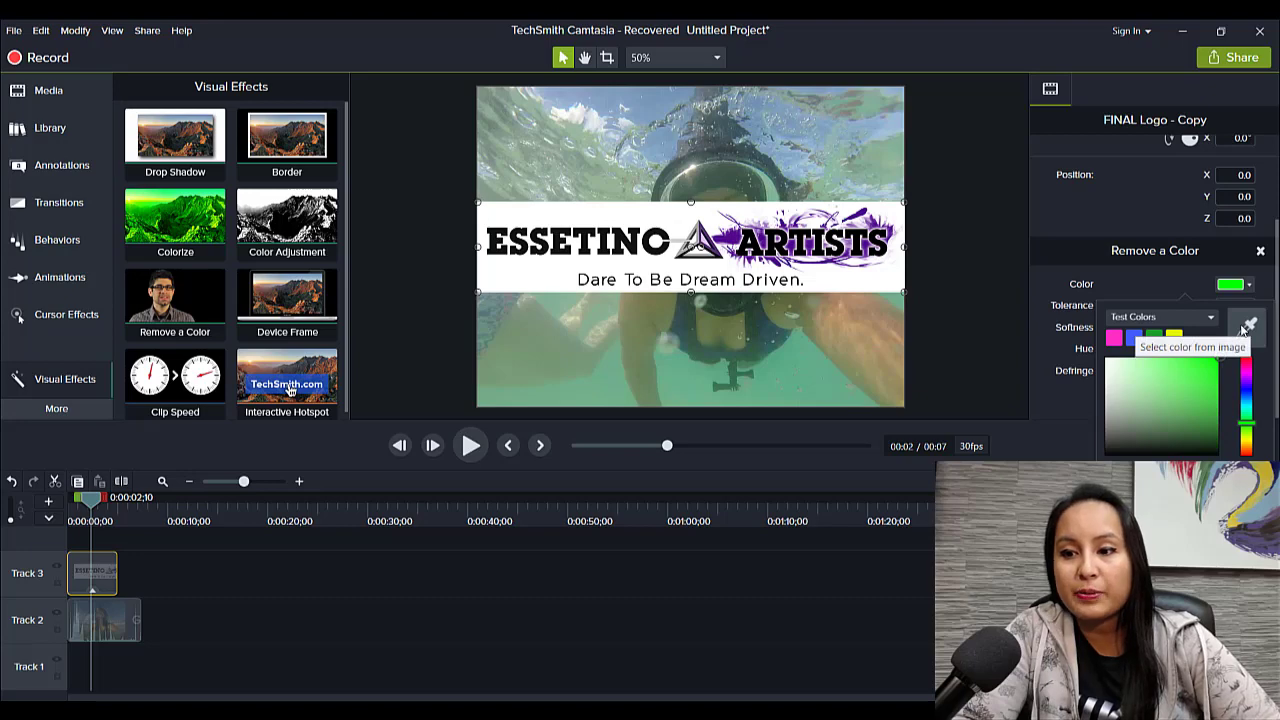
left_click(1246, 328)
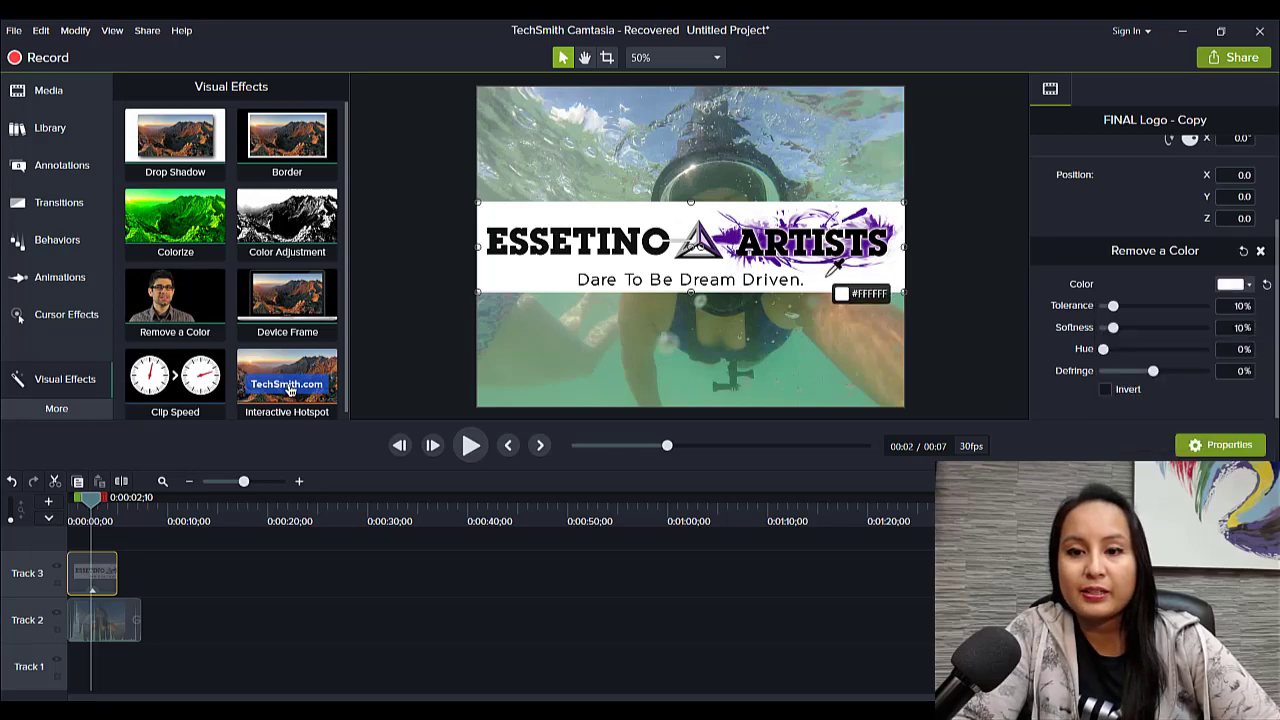
left_click(832, 272)
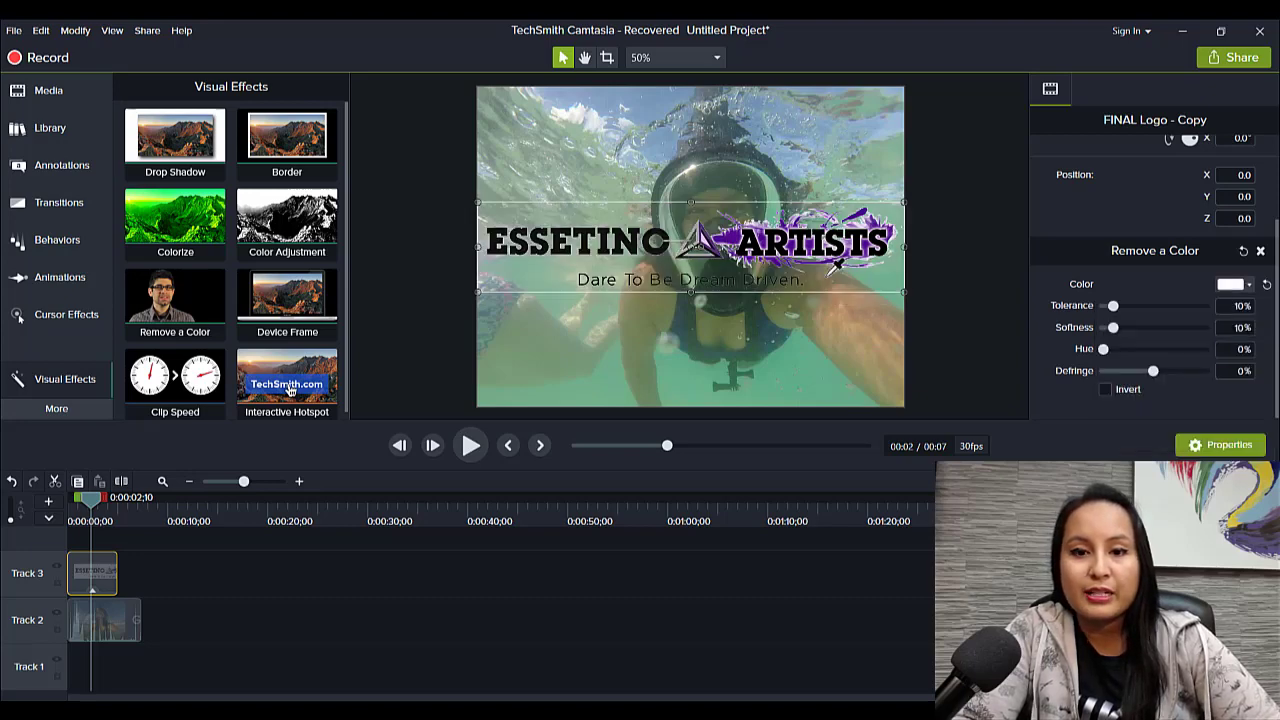
Step: Scale the logo overlay down to about 23.6% with its corner handle
left_click(955, 263)
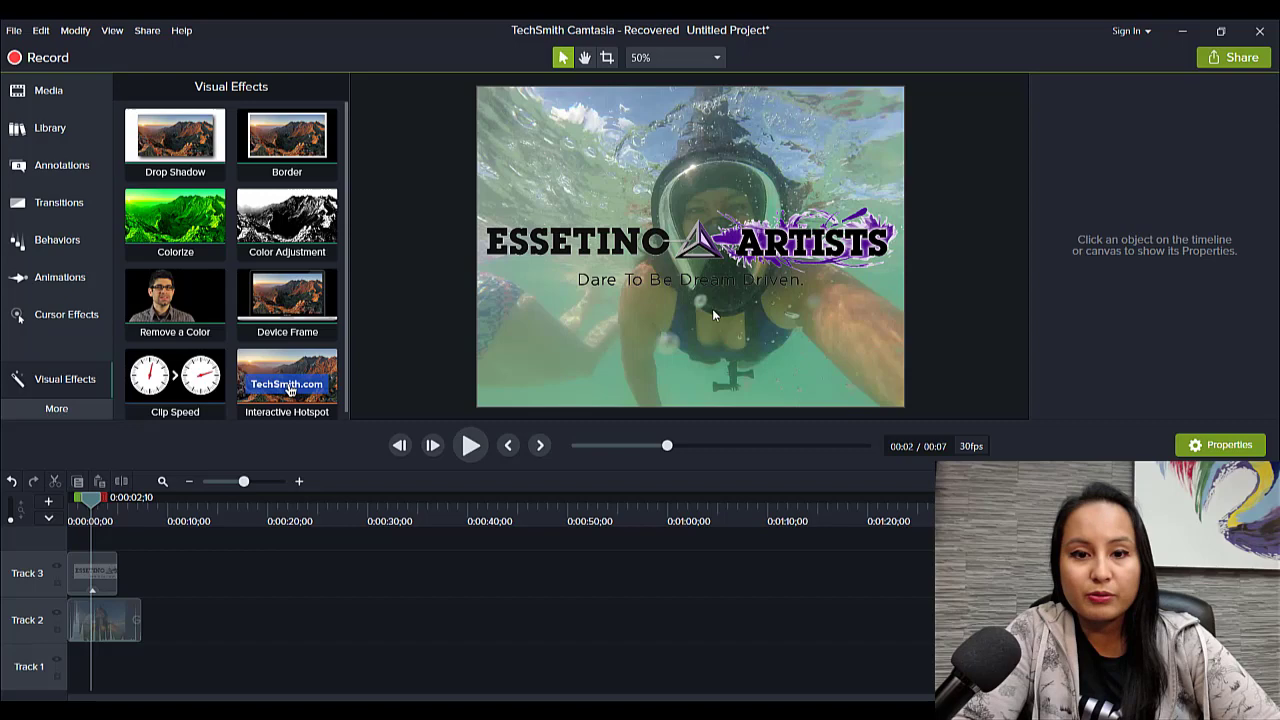
left_click(583, 240)
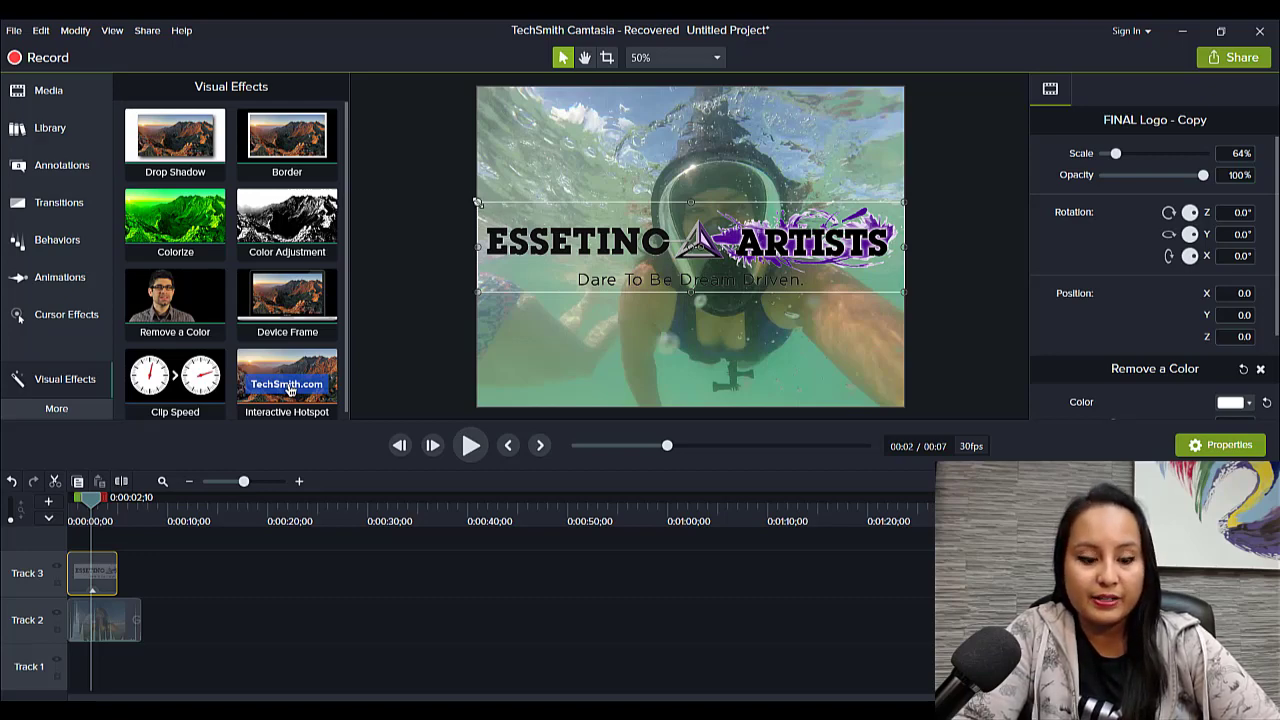
mouse_move(478, 202)
left_mouse_down()
mouse_move(790, 264)
mouse_move(743, 260)
mouse_move(746, 284)
left_mouse_up()
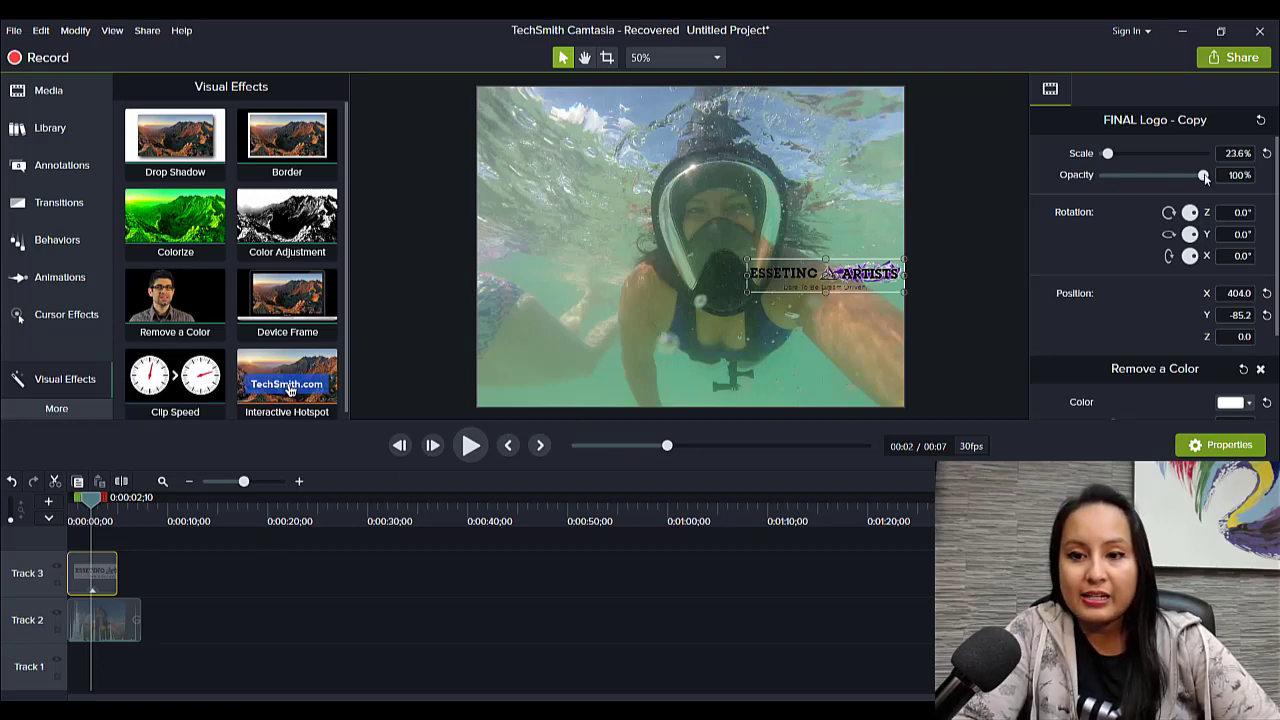
Step: Set the logo's opacity to 51% and move it to the video's bottom-right corner
left_click_drag(1205, 177, 1157, 180)
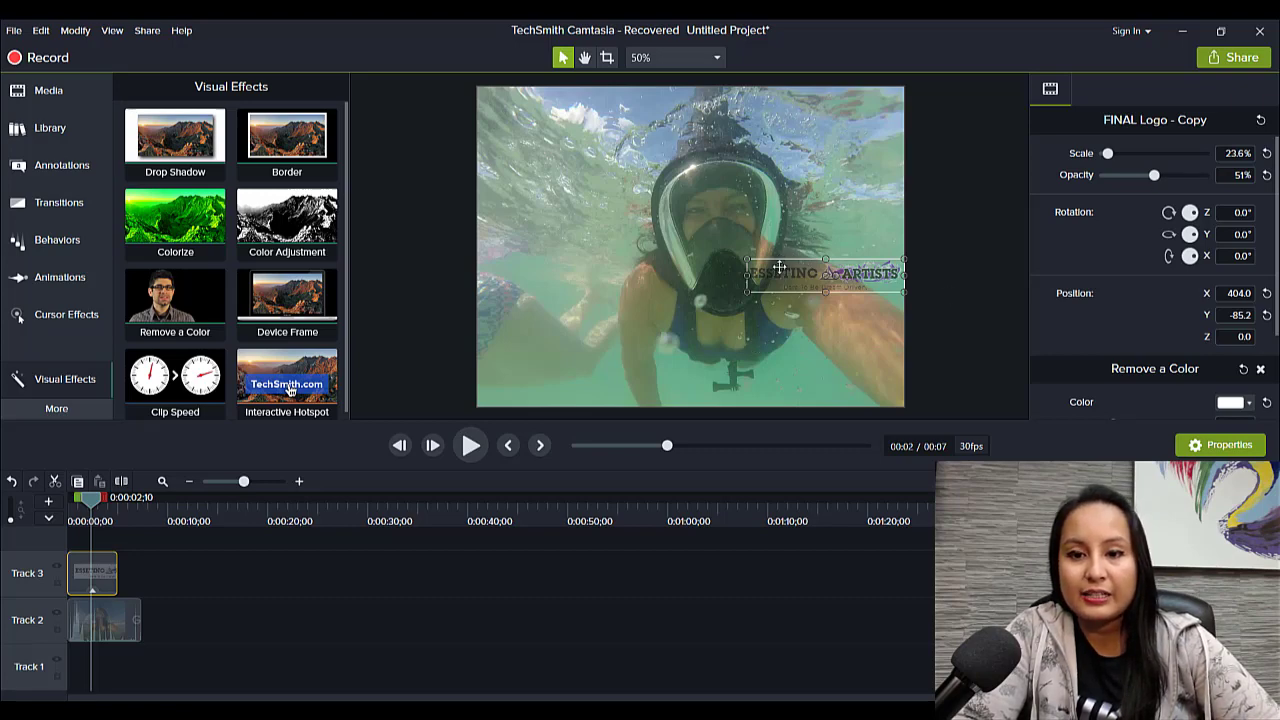
mouse_move(779, 273)
left_mouse_down()
mouse_move(641, 229)
mouse_move(638, 241)
left_mouse_up()
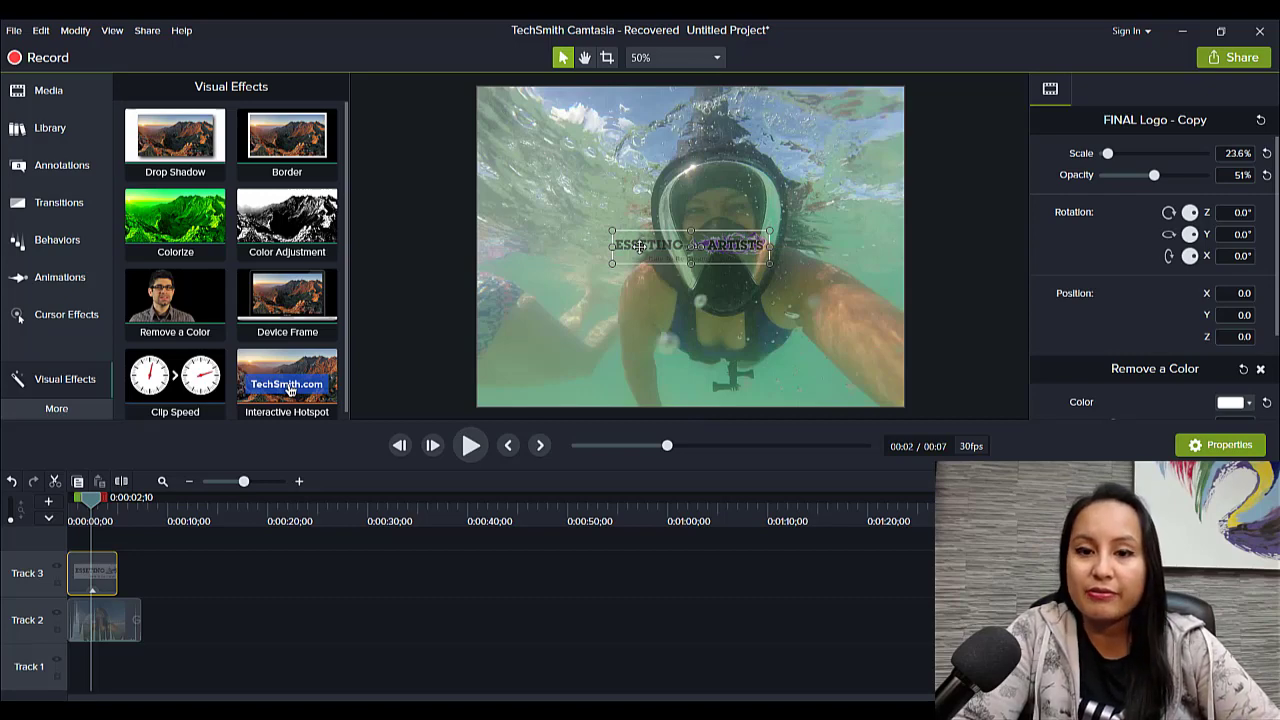
mouse_move(639, 246)
left_mouse_down()
mouse_move(744, 371)
mouse_move(783, 380)
left_mouse_up()
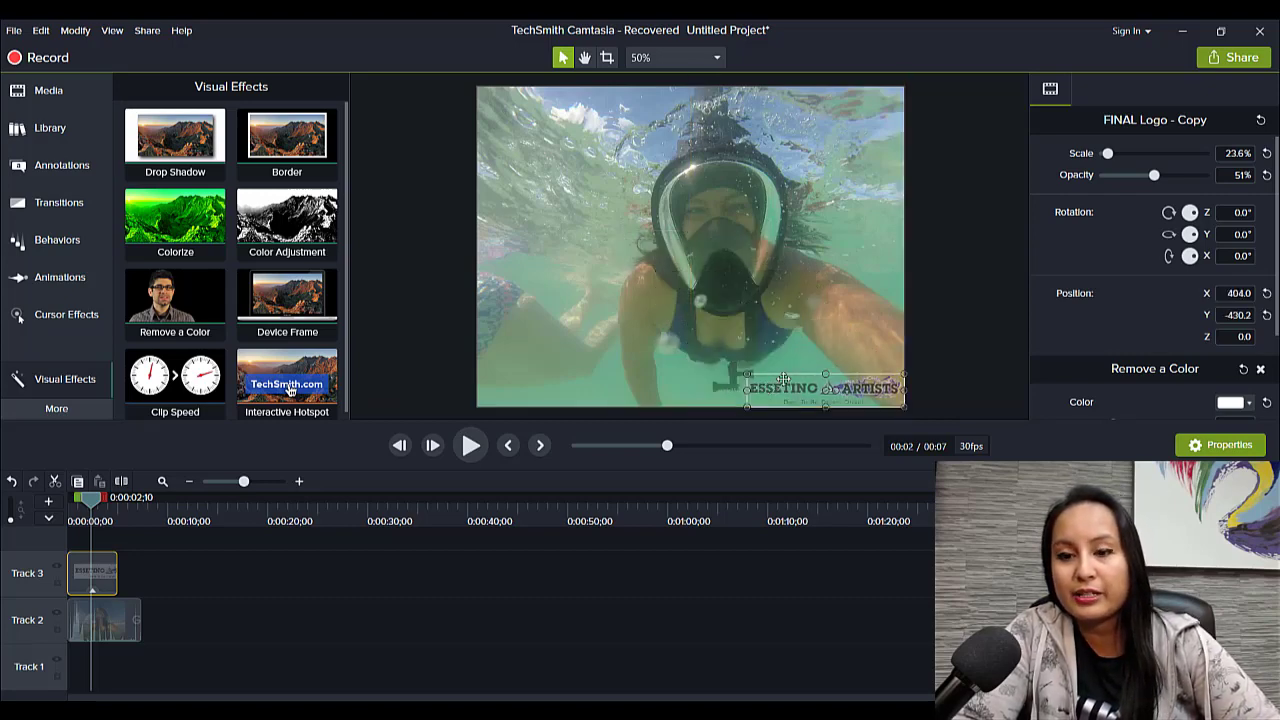
Step: Extend the logo clip to the video's 7-second end and play it from the start
left_click(949, 304)
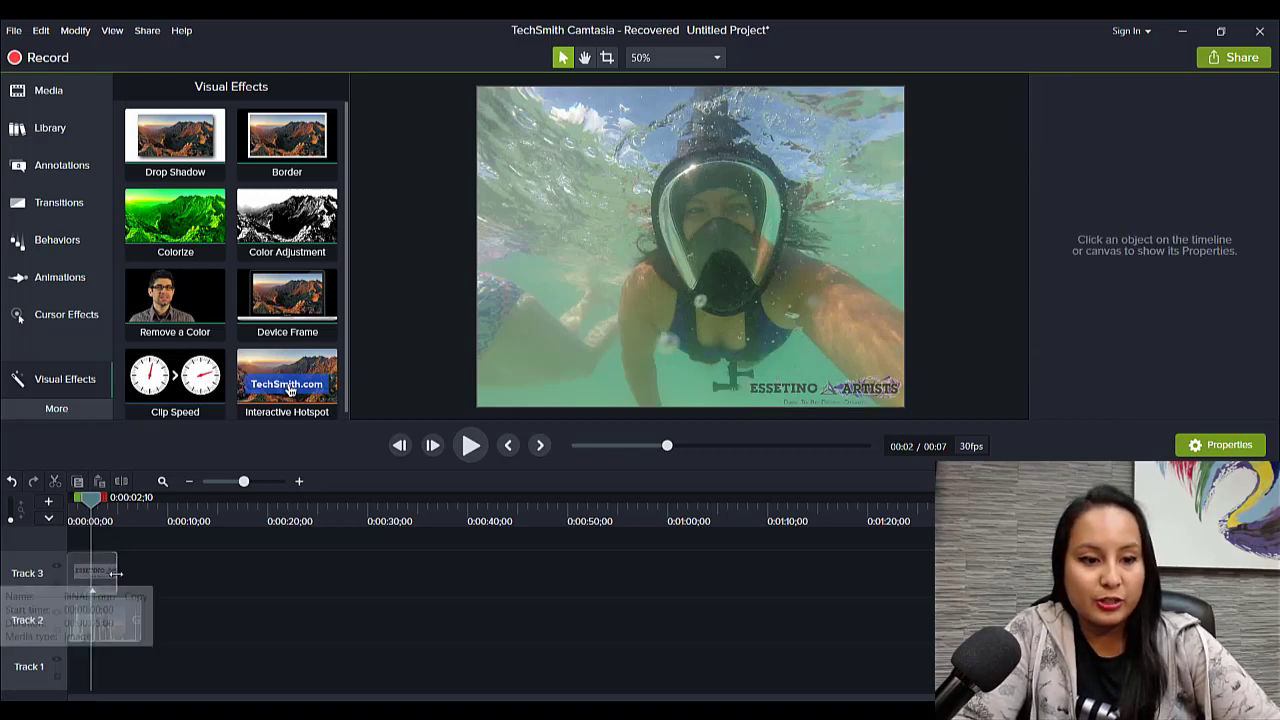
left_click_drag(116, 578, 143, 578)
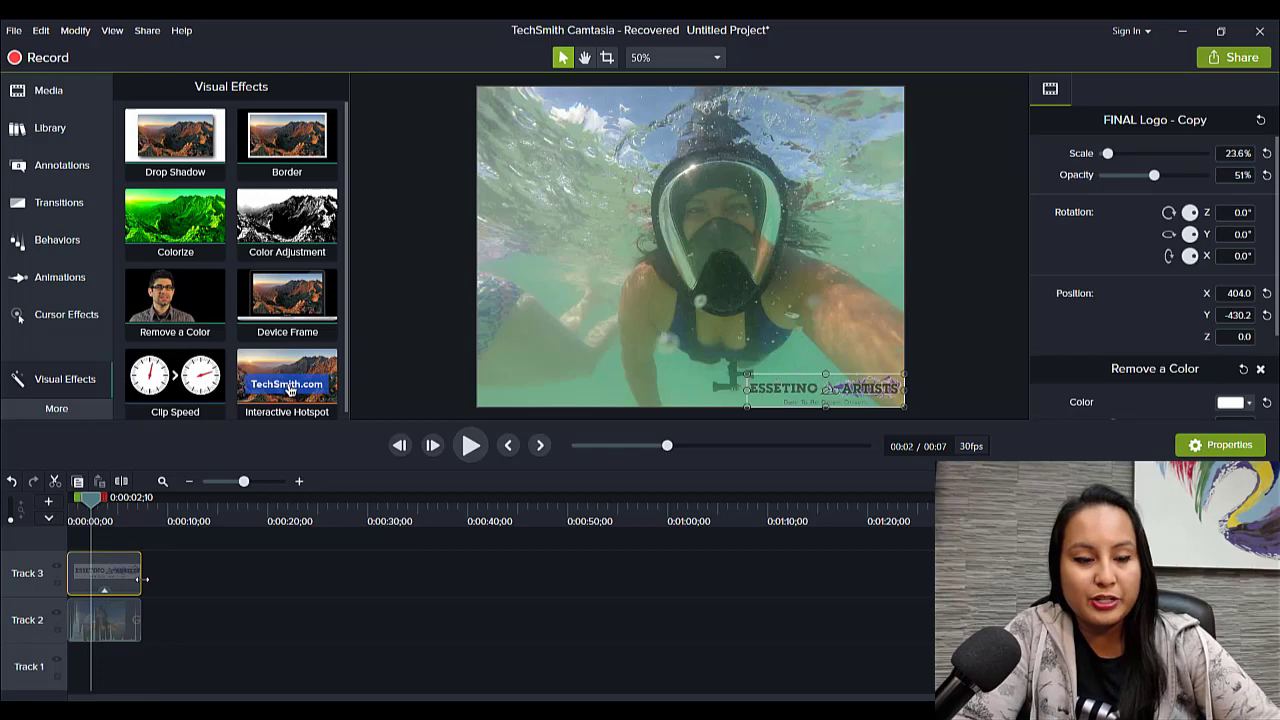
left_click_drag(89, 497, 69, 503)
left_click(69, 503)
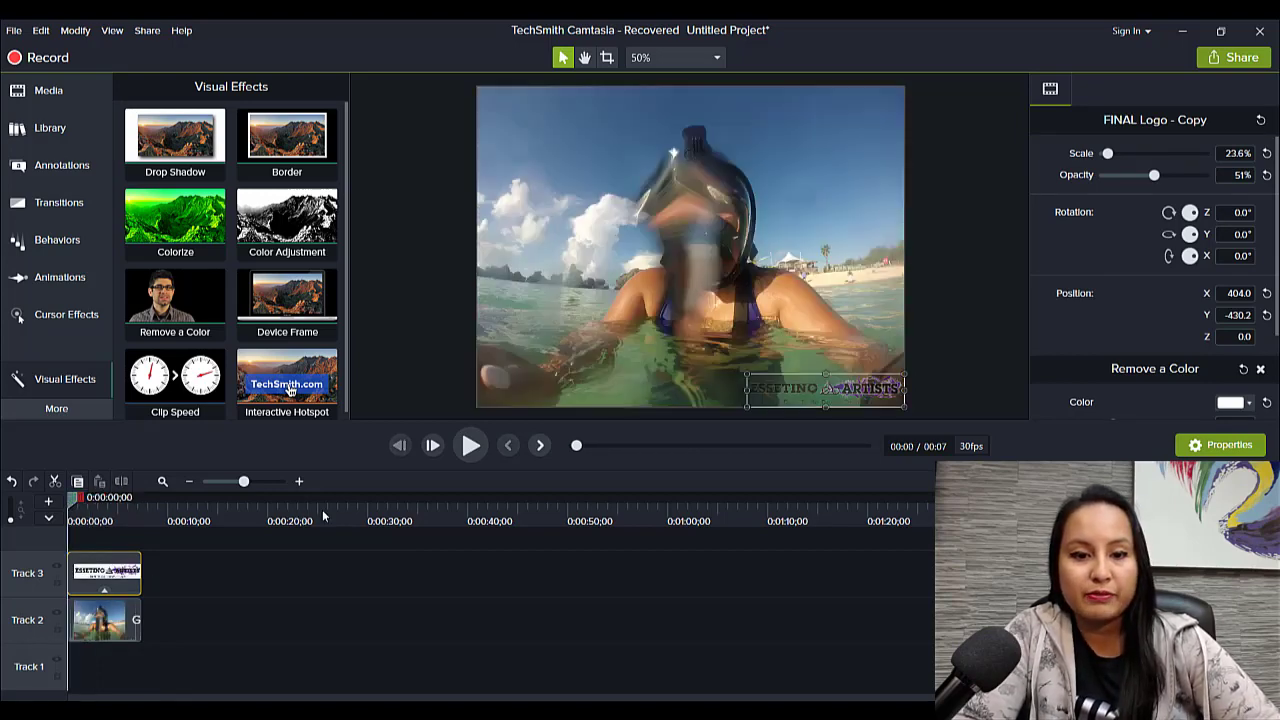
left_click(461, 450)
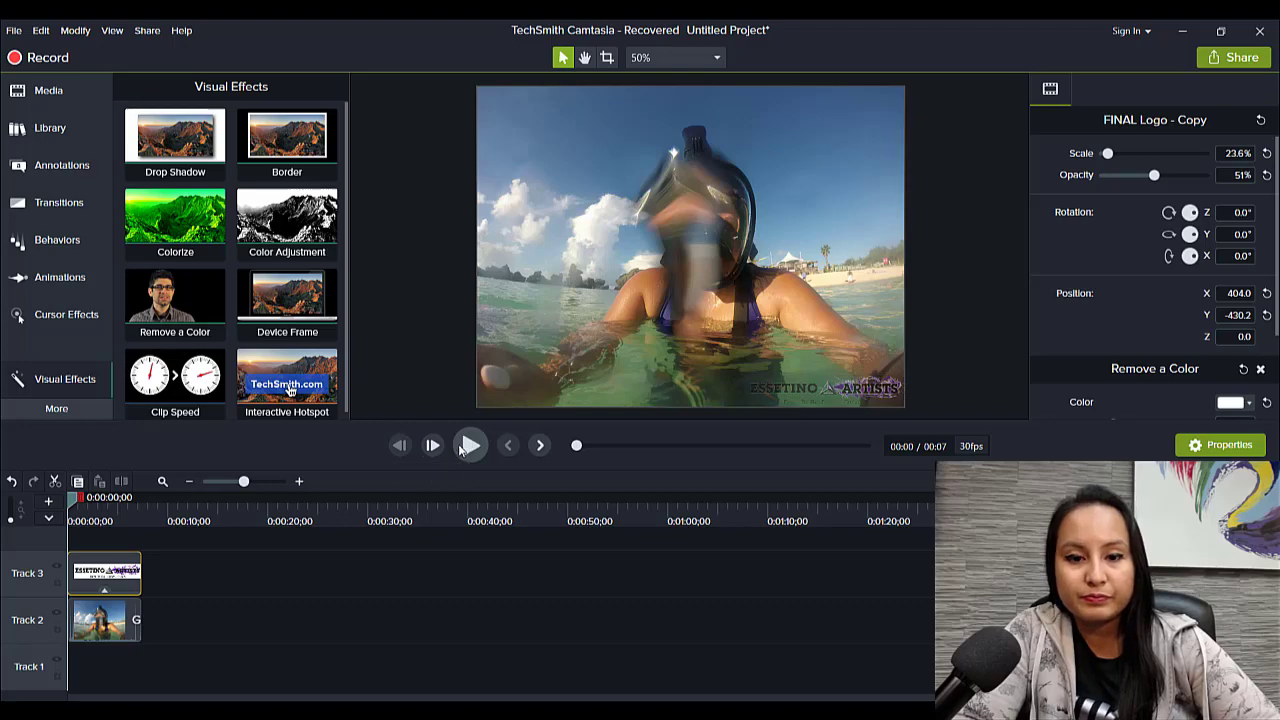
left_click(466, 447)
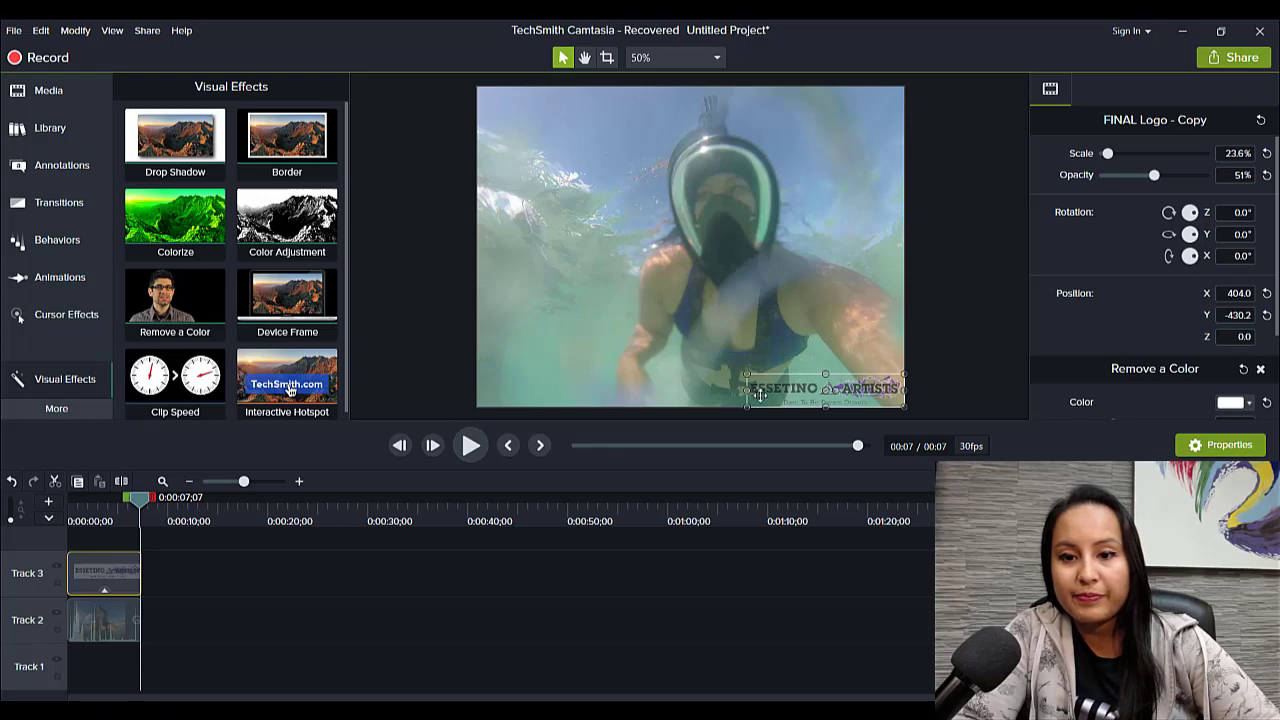
Step: Move the logo around, rescale it to 24.3%, and return it bottom-right
mouse_move(772, 392)
left_mouse_down()
mouse_move(767, 104)
mouse_move(643, 250)
left_mouse_up()
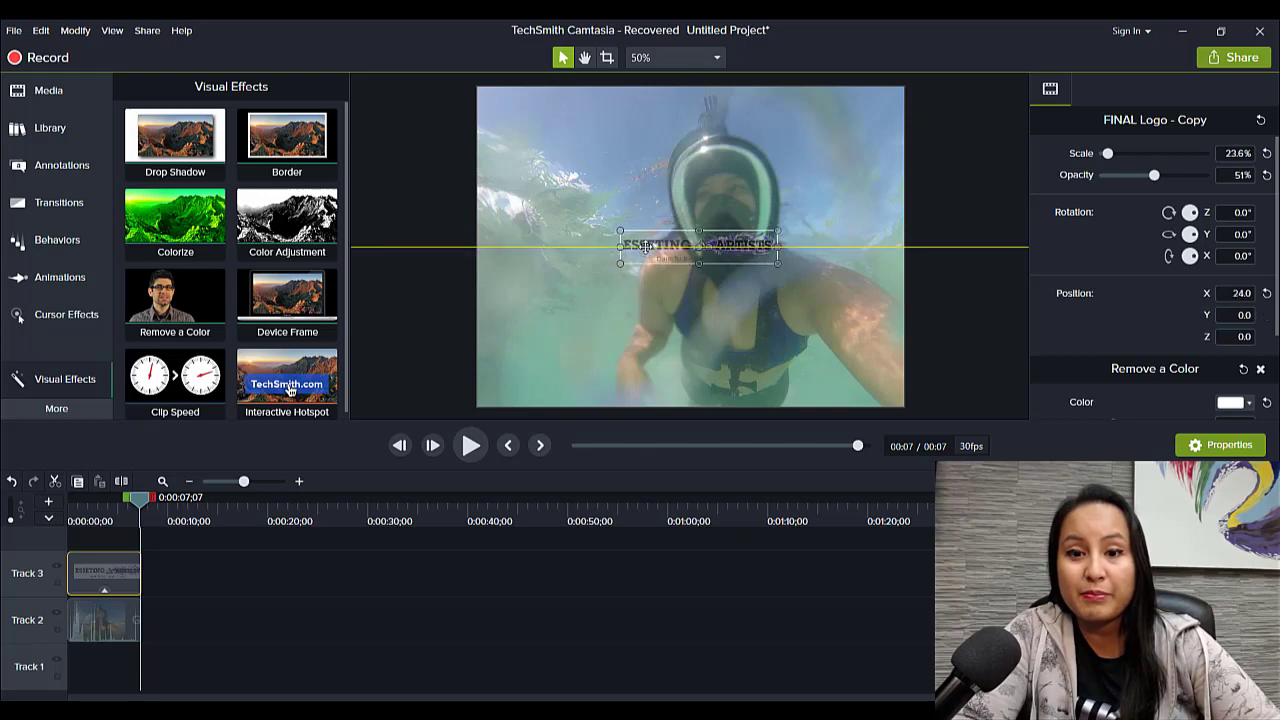
mouse_move(643, 250)
left_mouse_down()
mouse_move(634, 228)
mouse_move(565, 200)
mouse_move(619, 237)
left_mouse_up()
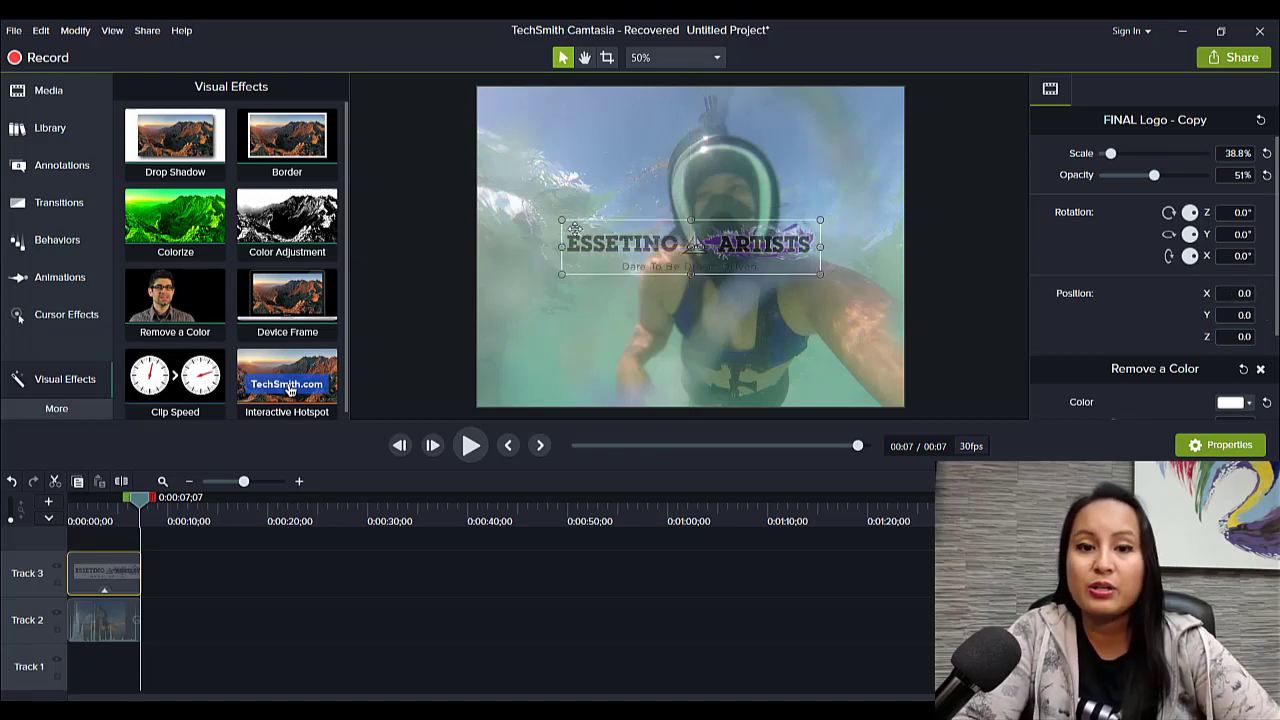
mouse_move(561, 220)
left_mouse_down()
mouse_move(657, 256)
mouse_move(752, 394)
left_mouse_up()
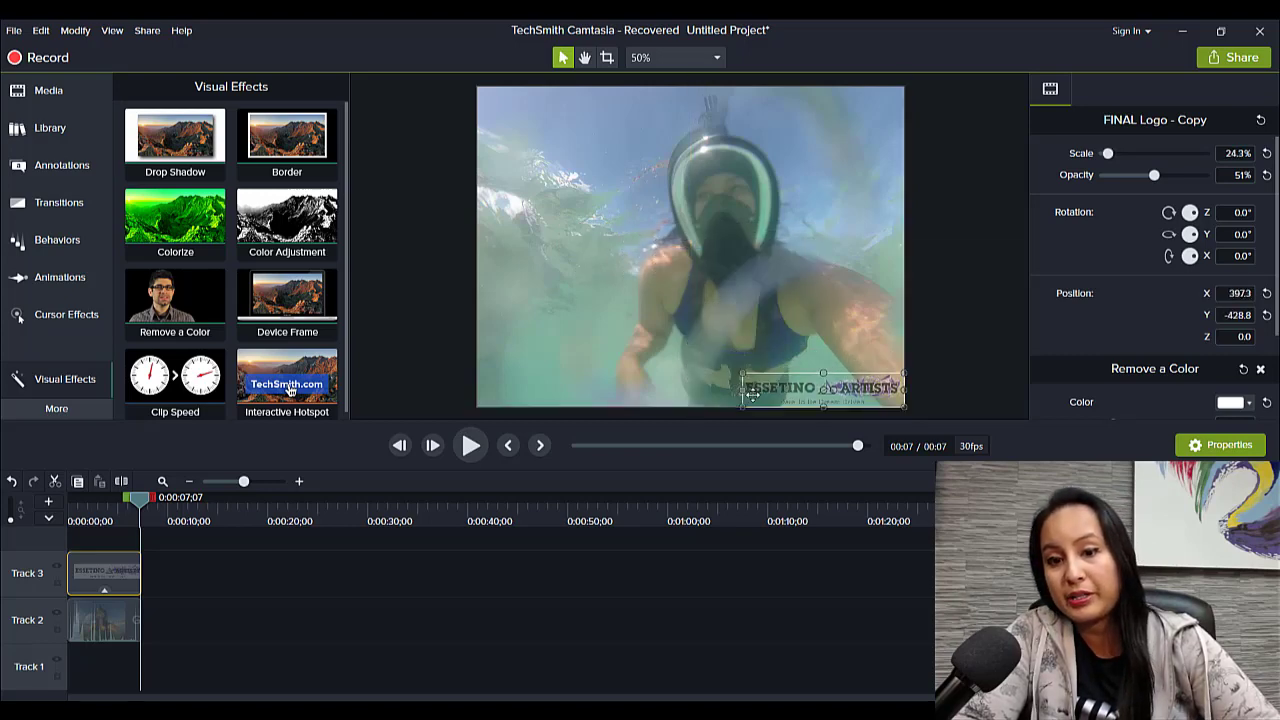
left_click(979, 286)
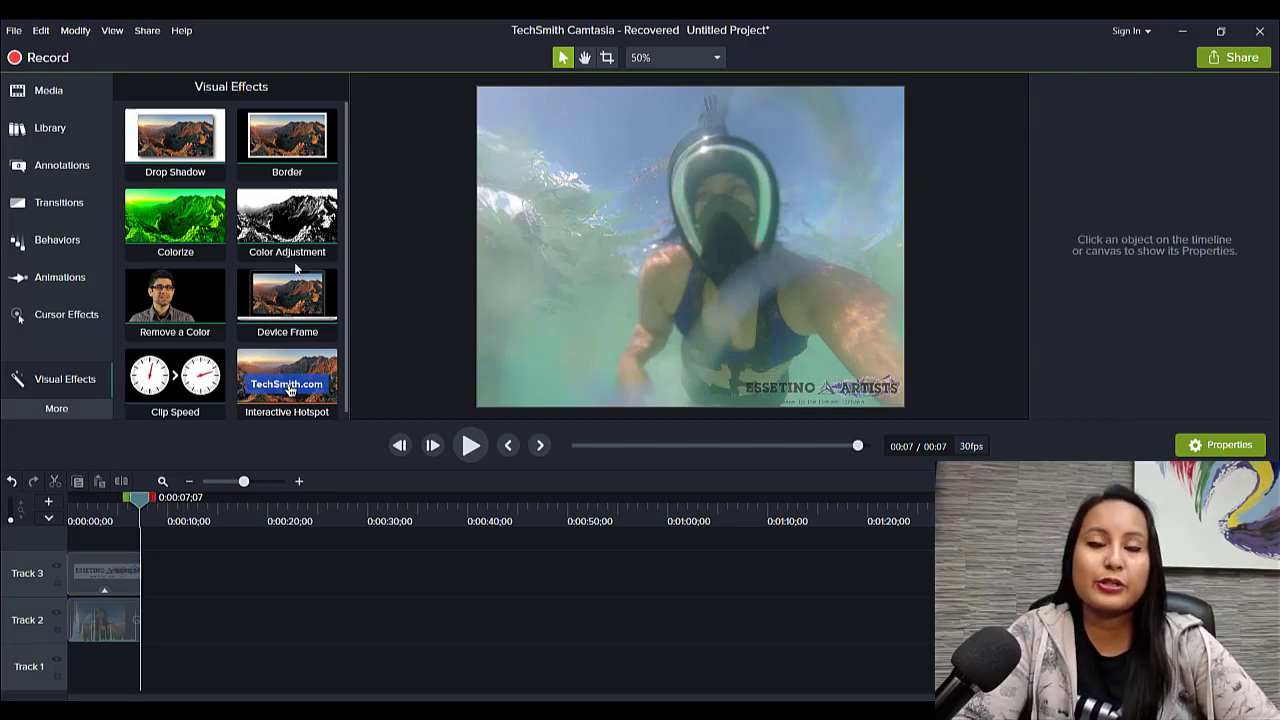